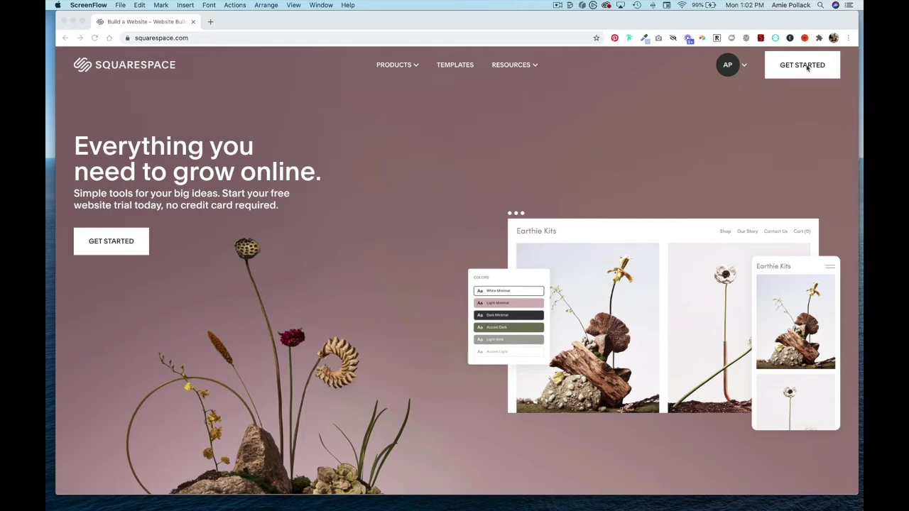
# Start a new website and filter the available templates to the Online Store and Memberships types.
pyautogui.click(792, 94)
pyautogui.click(792, 64)
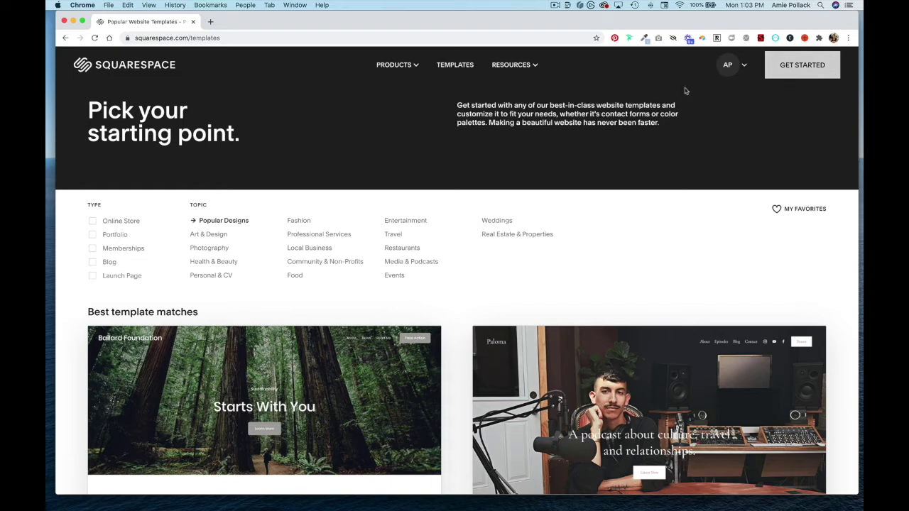
pyautogui.scroll(-2, 587, 267)
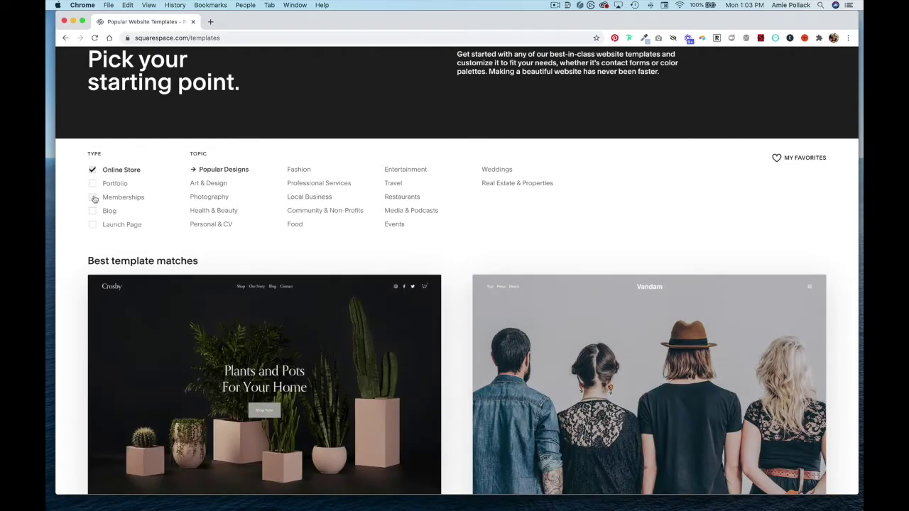
pyautogui.click(93, 197)
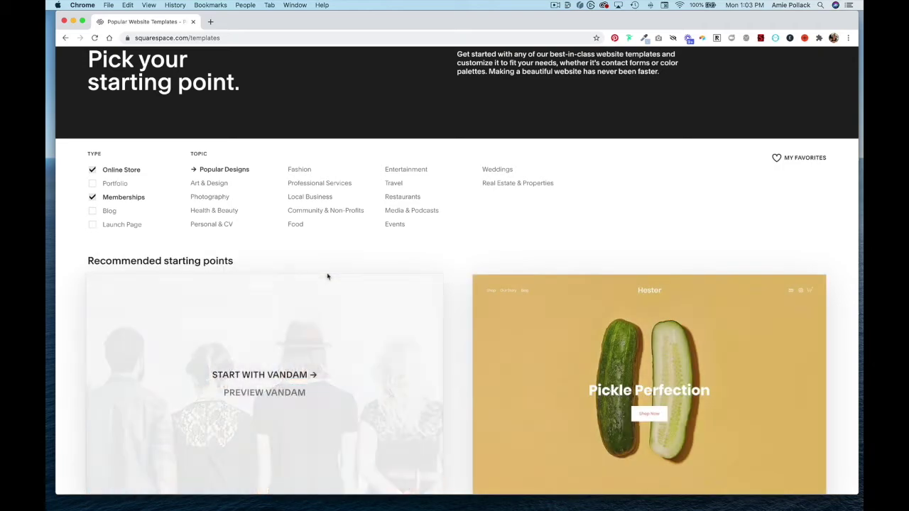
# Narrow the filtered templates to the Food topic.
pyautogui.scroll(-5, 327, 276)
pyautogui.scroll(-3, 434, 317)
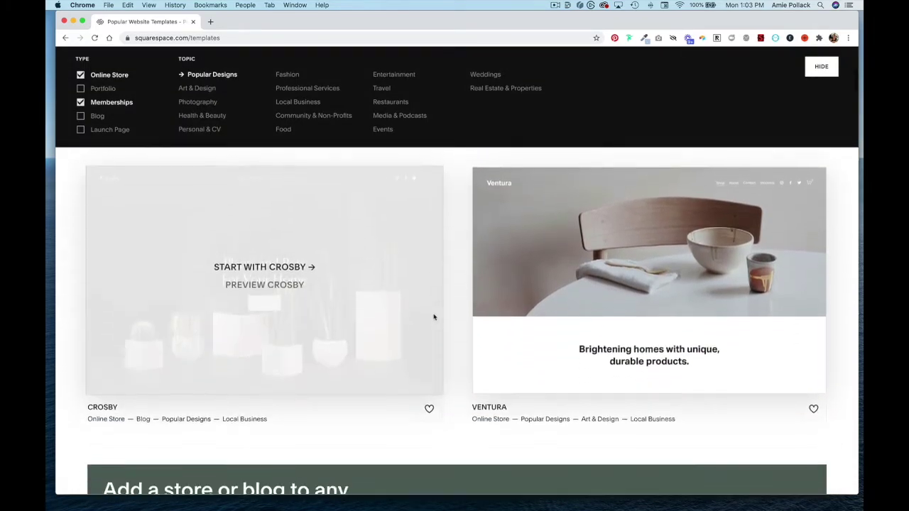
pyautogui.scroll(2, 434, 318)
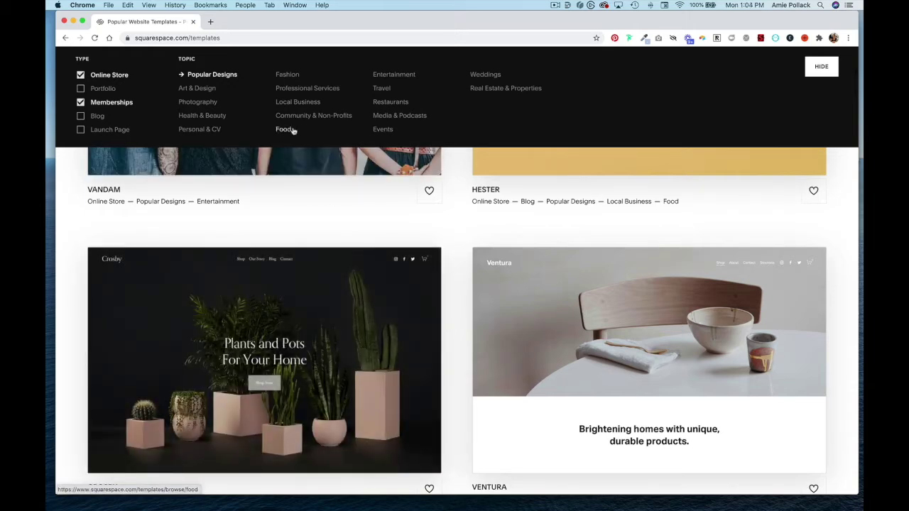
pyautogui.click(284, 130)
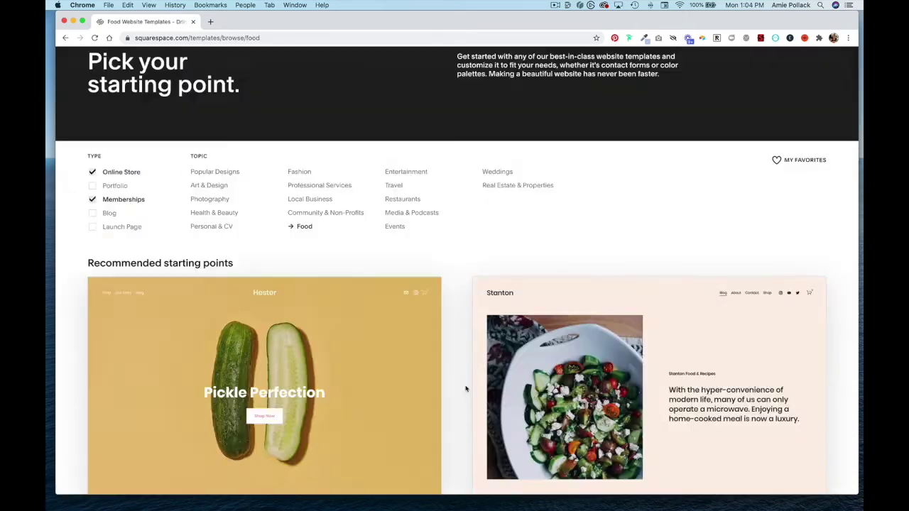
# Browse the Food templates and start a new site with the Passero template.
pyautogui.scroll(-5, 466, 388)
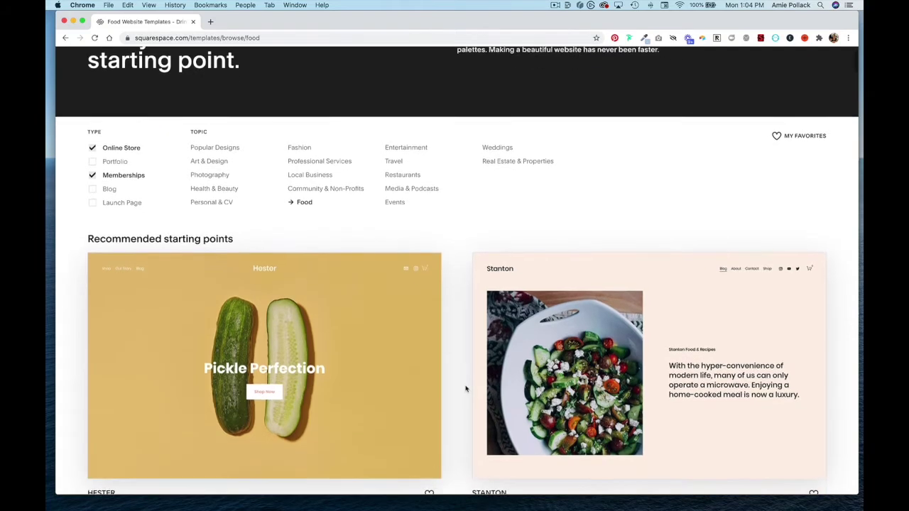
pyautogui.scroll(-5, 466, 388)
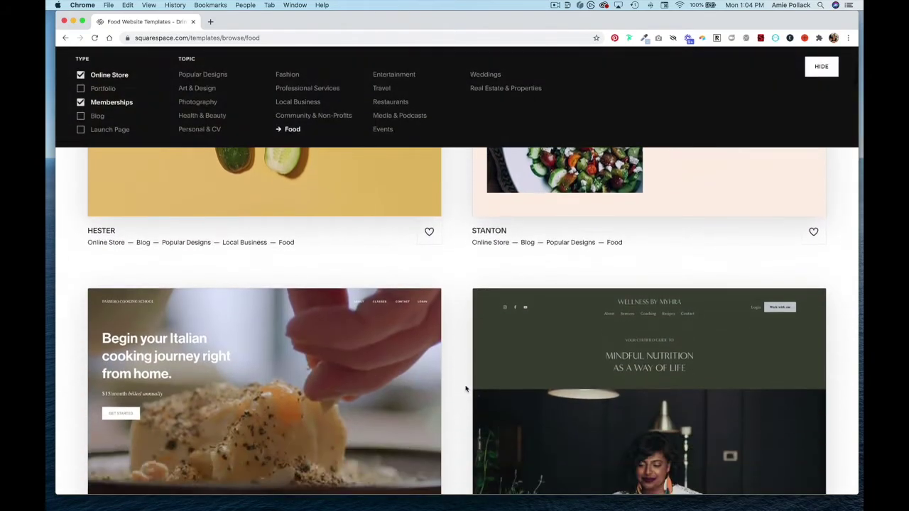
pyautogui.scroll(3, 466, 389)
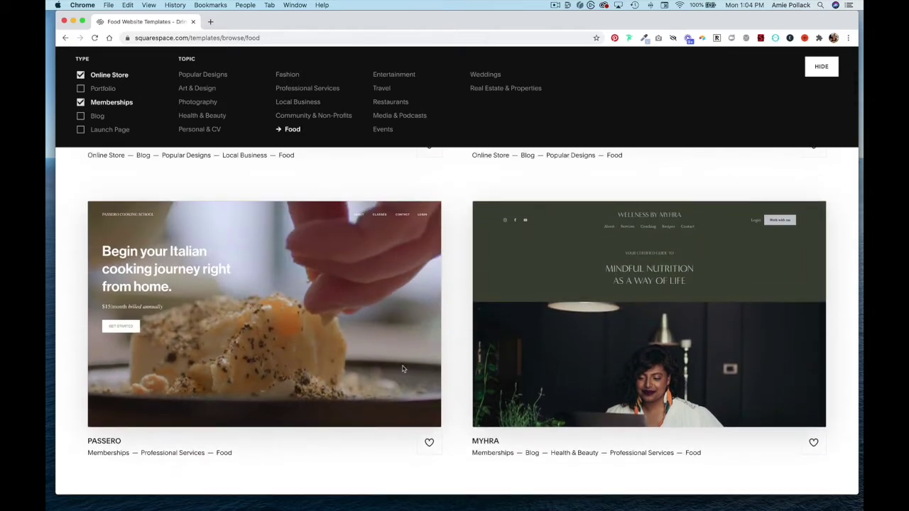
pyautogui.moveTo(274, 310)
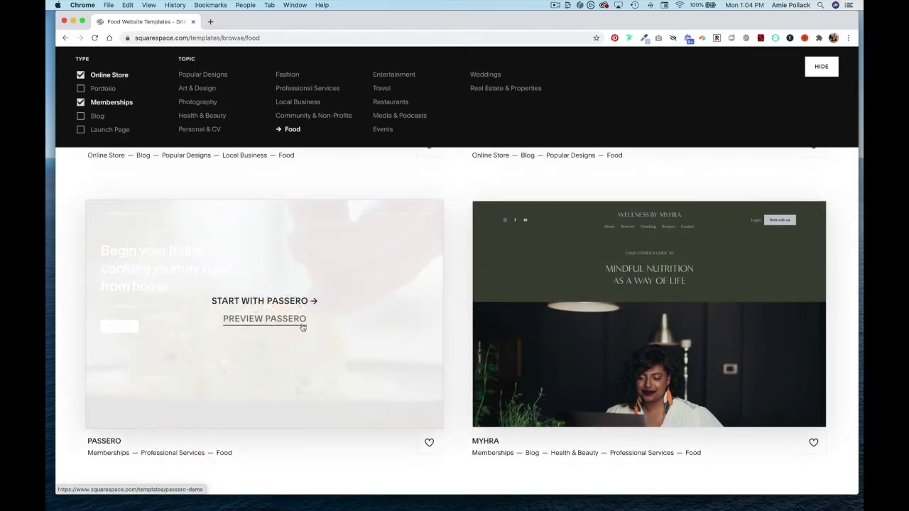
pyautogui.click(264, 300)
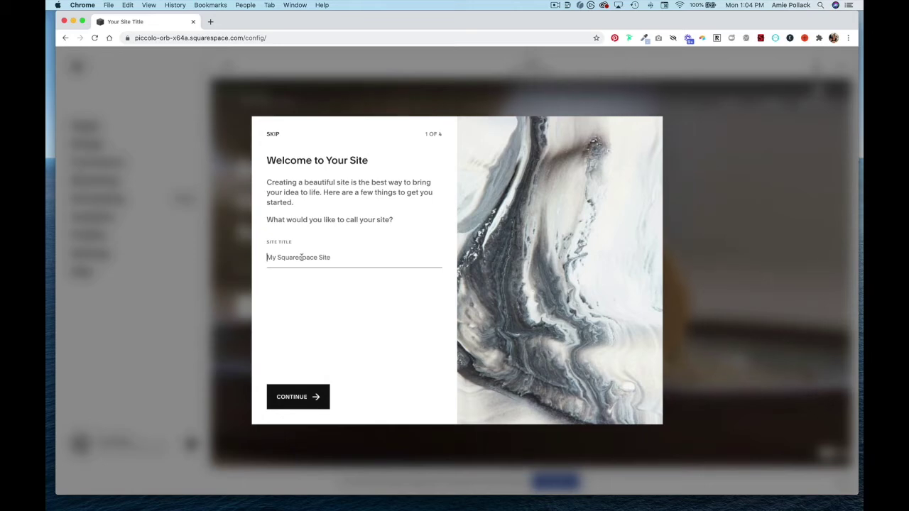
# Title the site with the owner's first name in the possessive followed by "Cooking Classes", and complete the welcome introduction.
pyautogui.write('Ami')
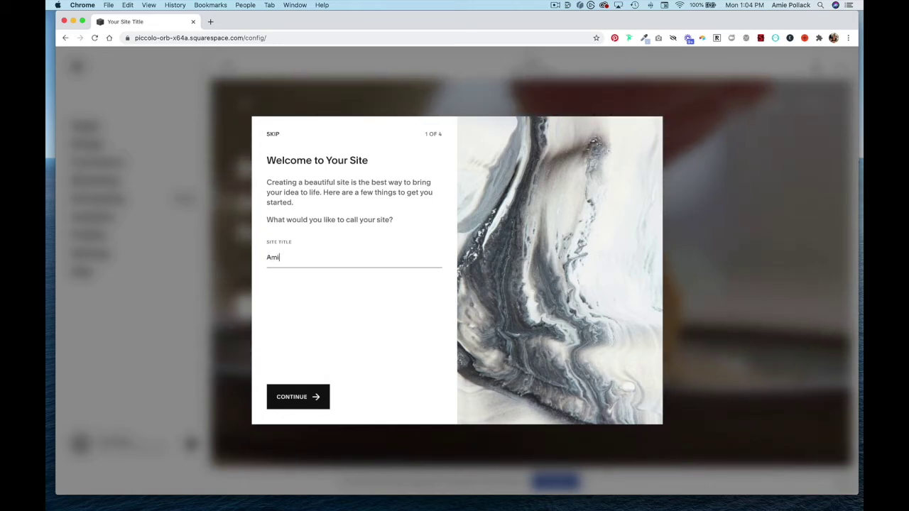
pyautogui.write("e's Cook")
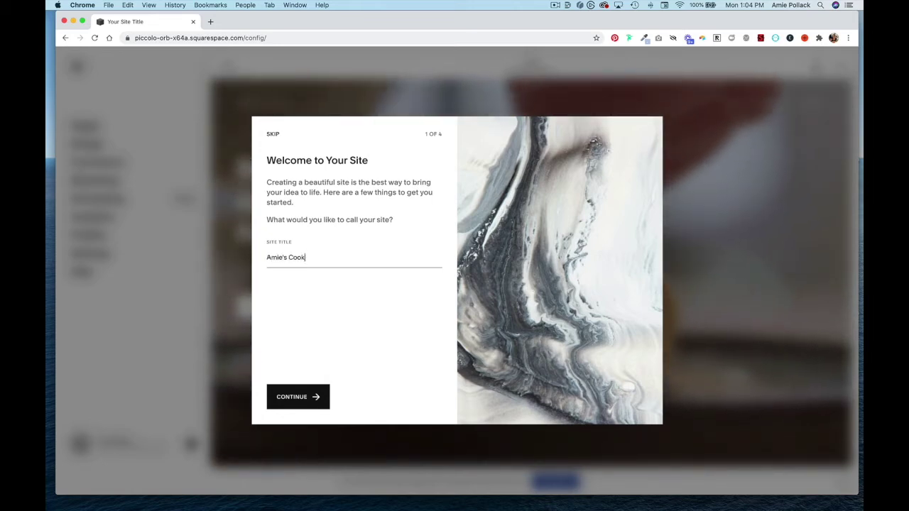
pyautogui.write('ing Classes')
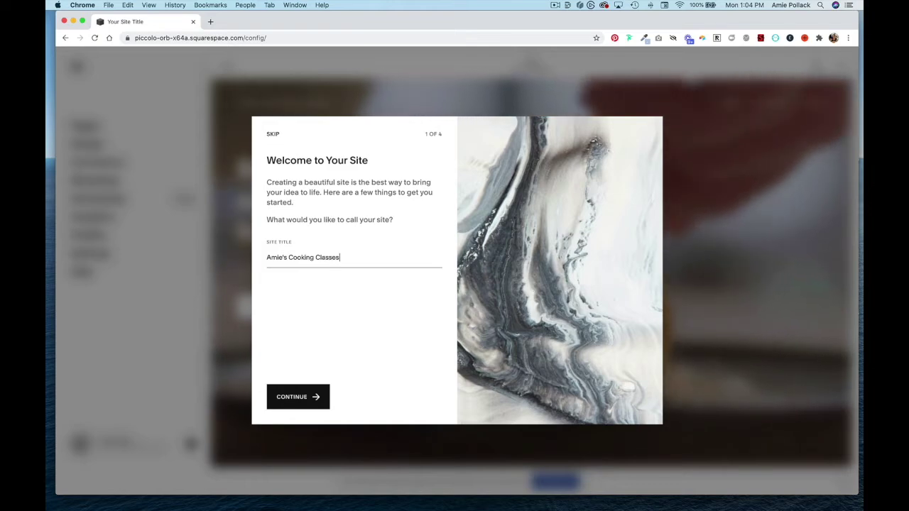
pyautogui.click(295, 397)
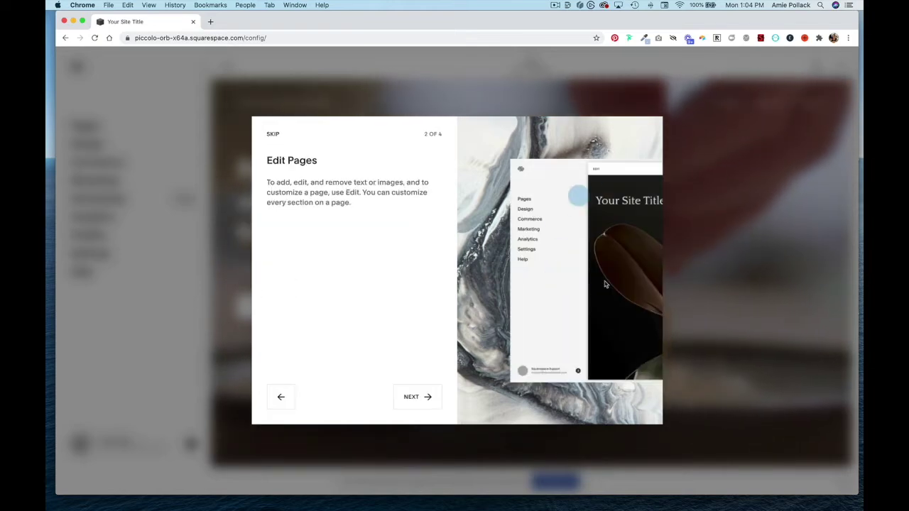
pyautogui.click(420, 400)
pyautogui.click(422, 402)
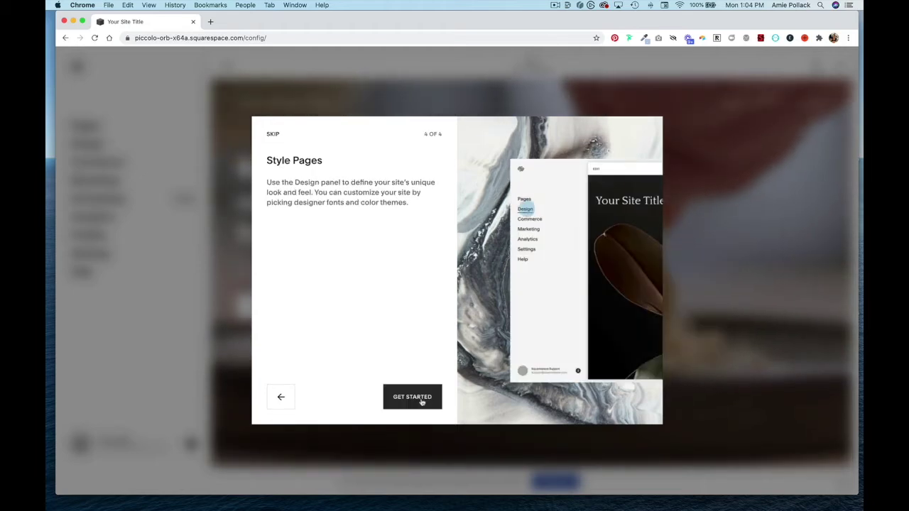
pyautogui.click(422, 402)
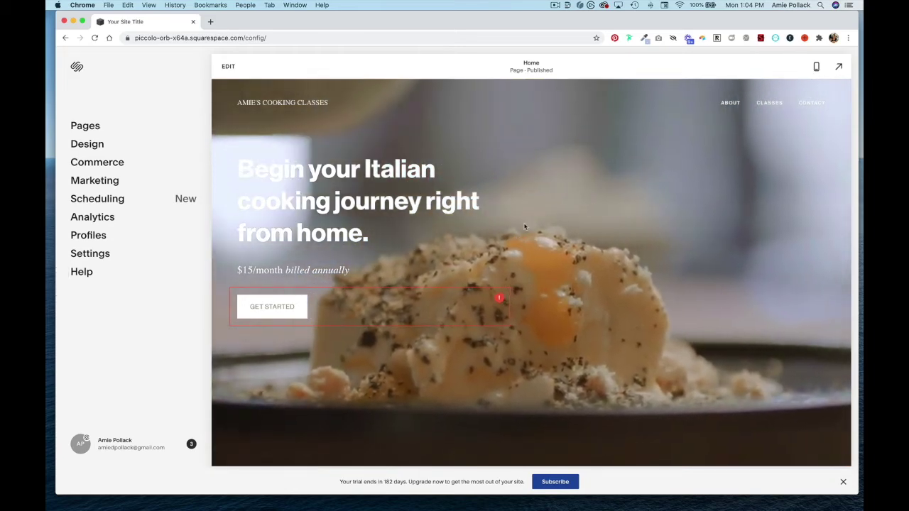
# Look through the new site's home page from the opening banner down to the footer and back.
pyautogui.scroll(-8, 568, 195)
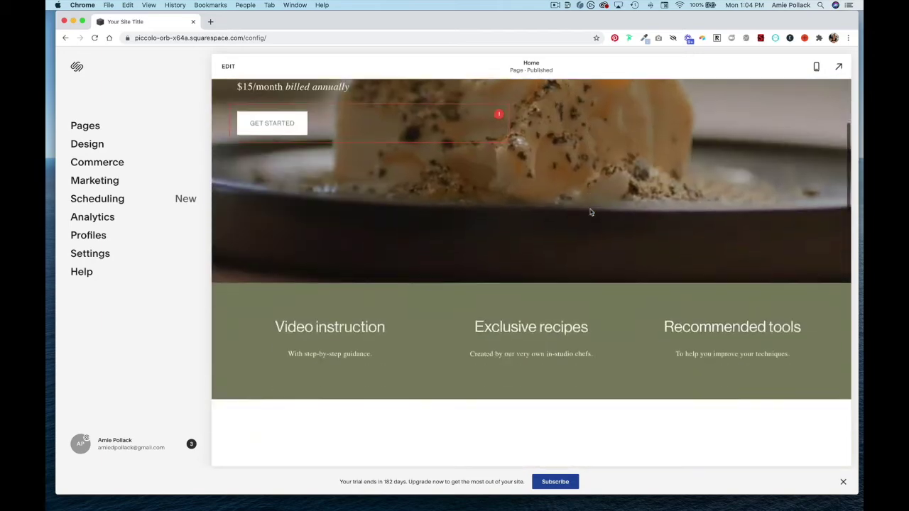
pyautogui.scroll(-5, 590, 212)
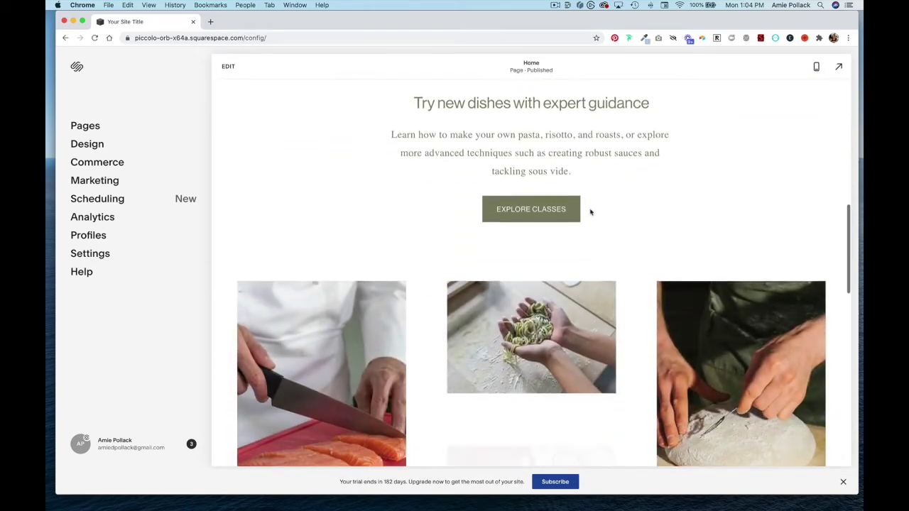
pyautogui.scroll(-10, 590, 212)
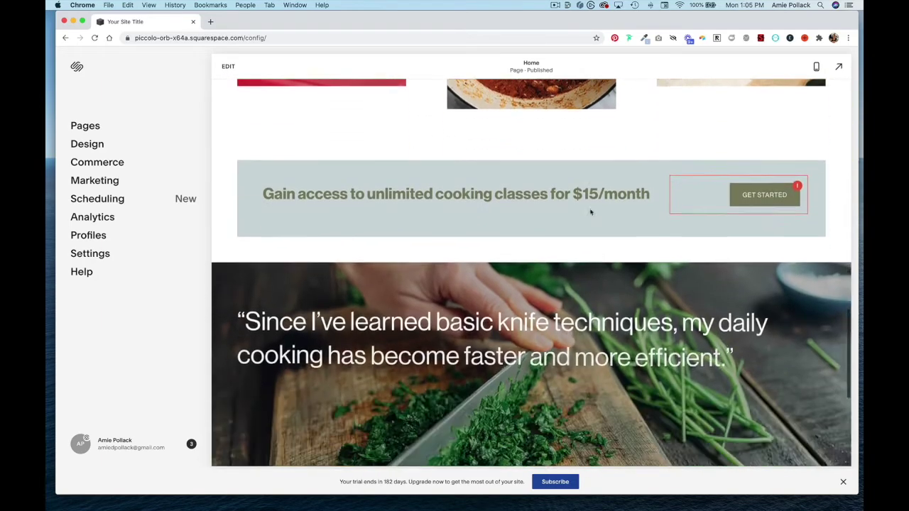
pyautogui.scroll(-5, 591, 206)
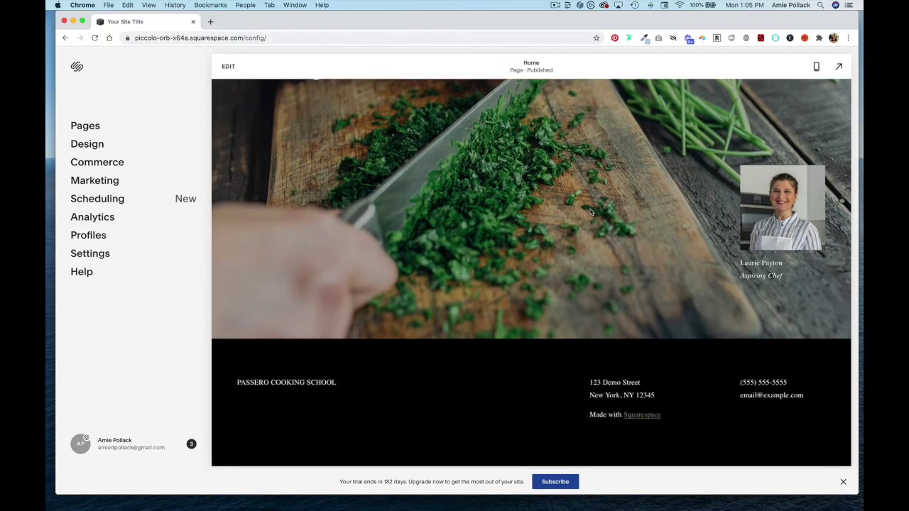
pyautogui.scroll(3, 591, 211)
pyautogui.scroll(20, 590, 212)
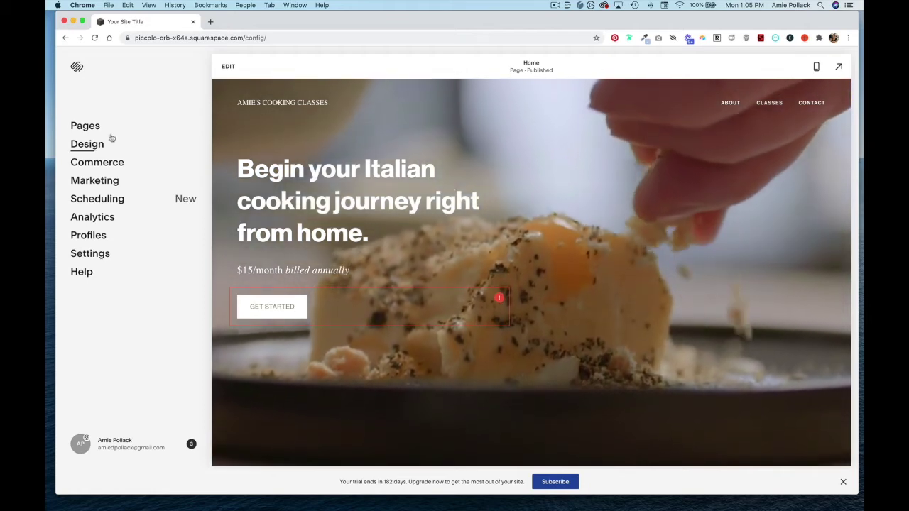
# Add a folder named "Cooking Classes" to the site's main navigation.
pyautogui.click(85, 126)
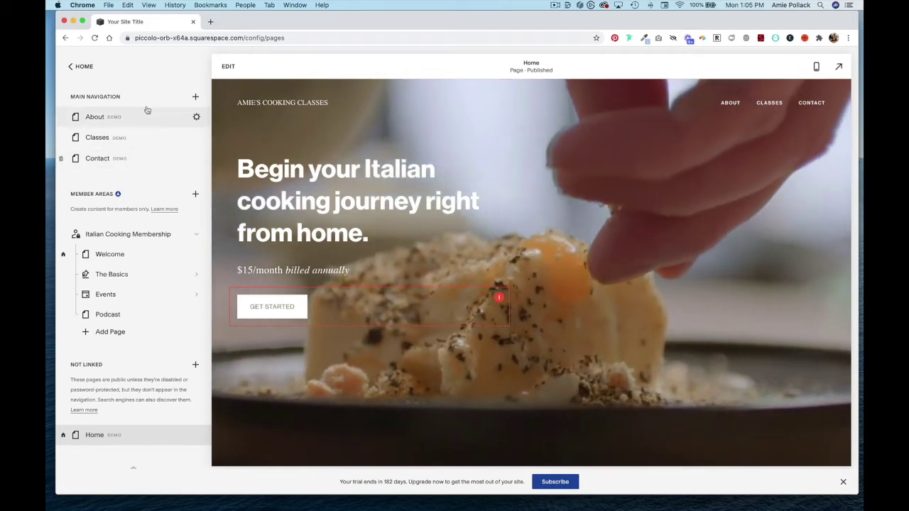
pyautogui.click(195, 97)
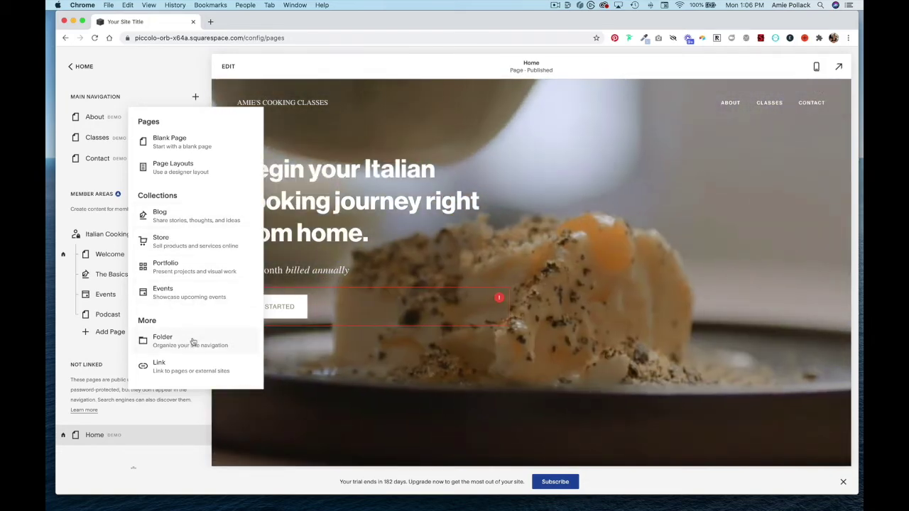
pyautogui.click(192, 342)
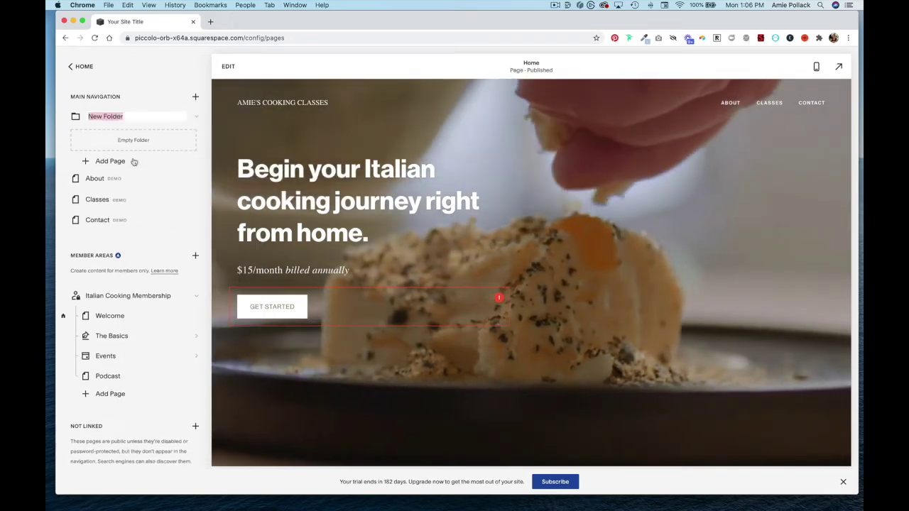
pyautogui.write('Co')
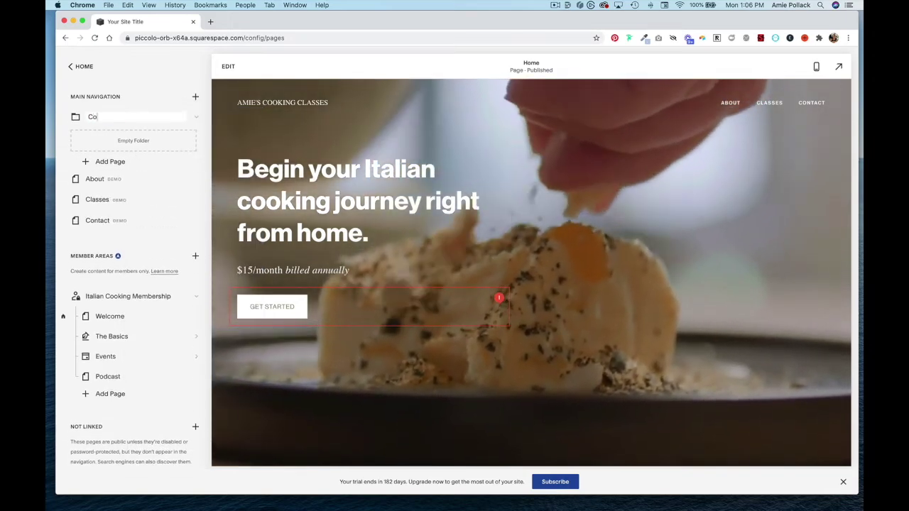
pyautogui.write('oking Classes')
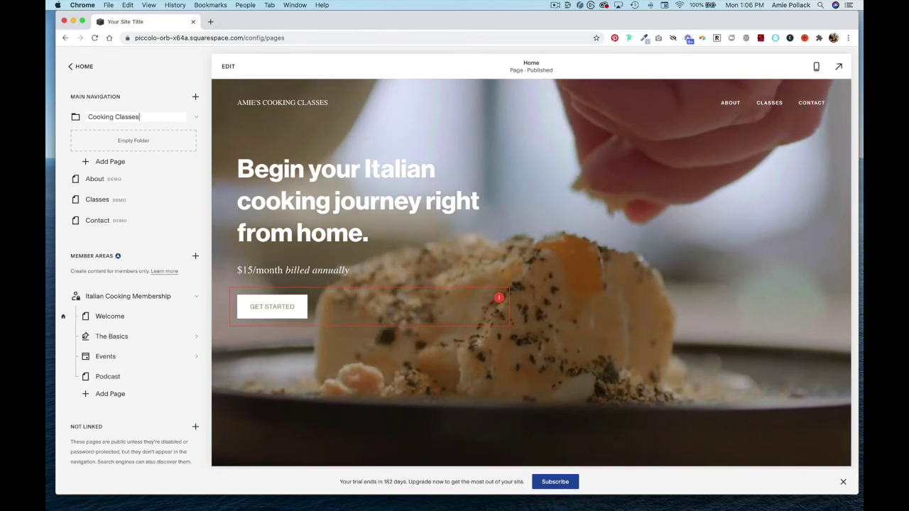
pyautogui.press('Return')
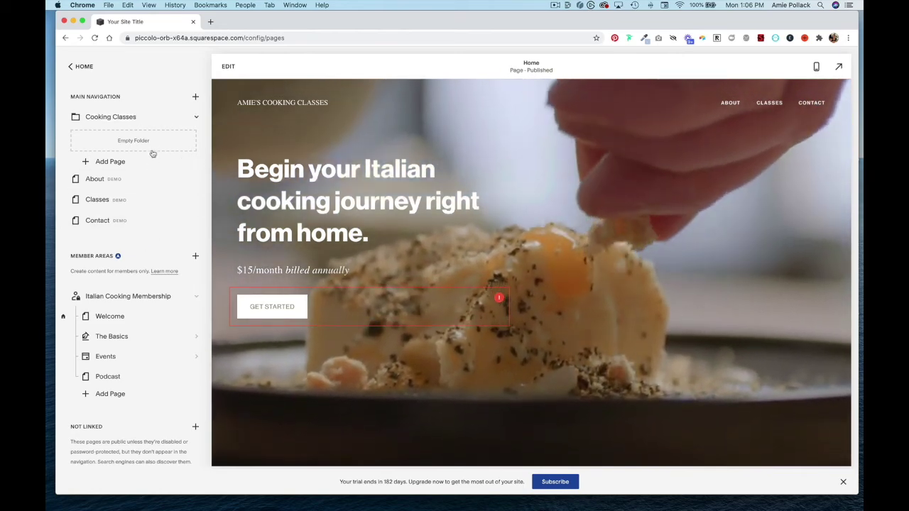
# Add a blank page named "Italian" inside the Cooking Classes folder.
pyautogui.click(117, 162)
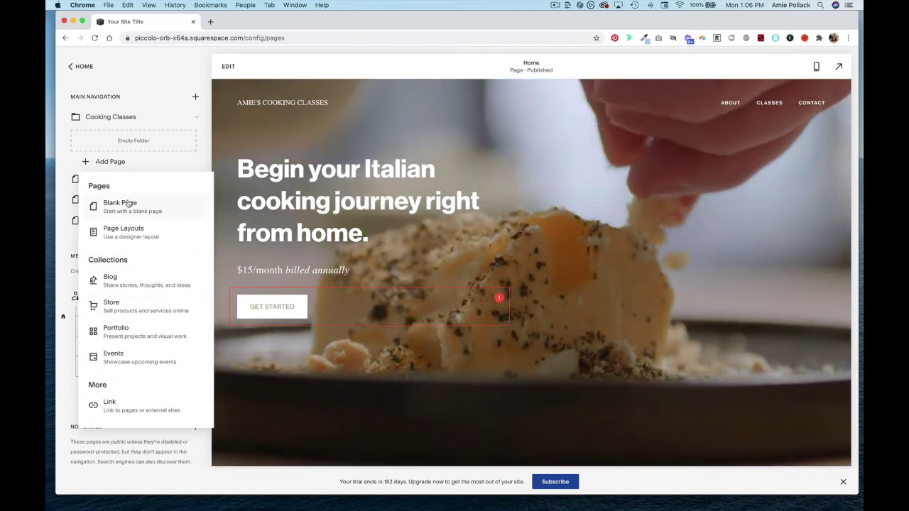
pyautogui.click(119, 204)
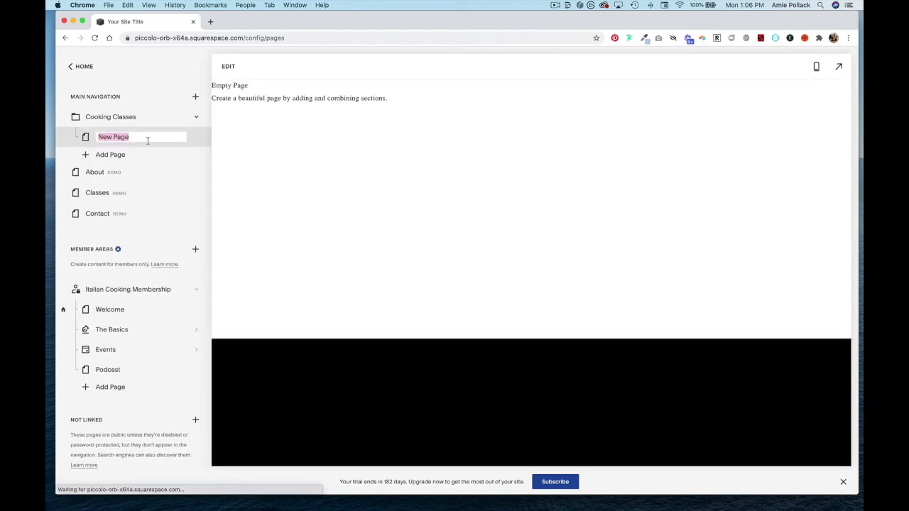
pyautogui.write('It')
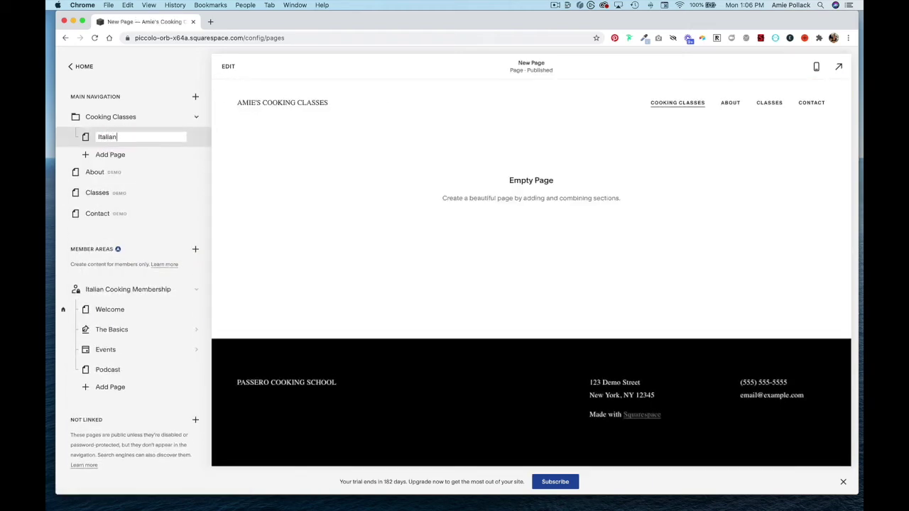
pyautogui.write('alian')
# Add a second blank page named "French" to the Cooking Classes folder.
pyautogui.click(117, 155)
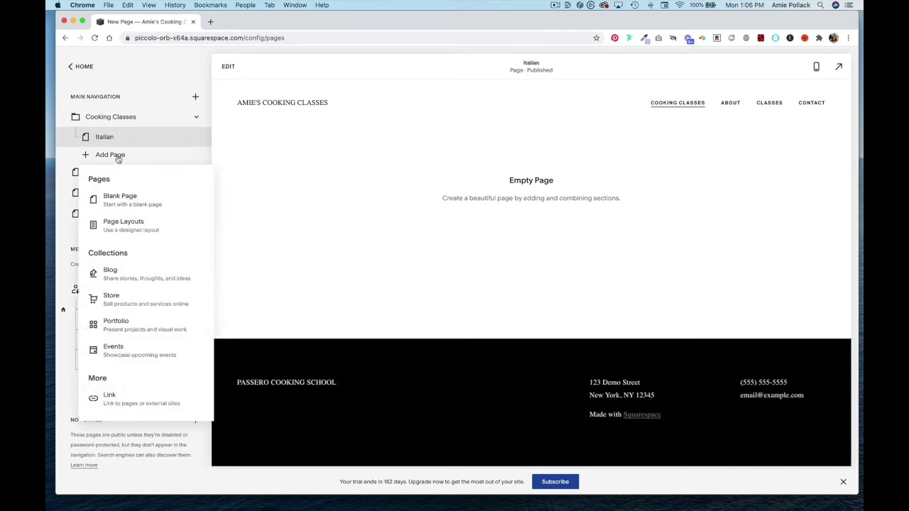
pyautogui.click(127, 204)
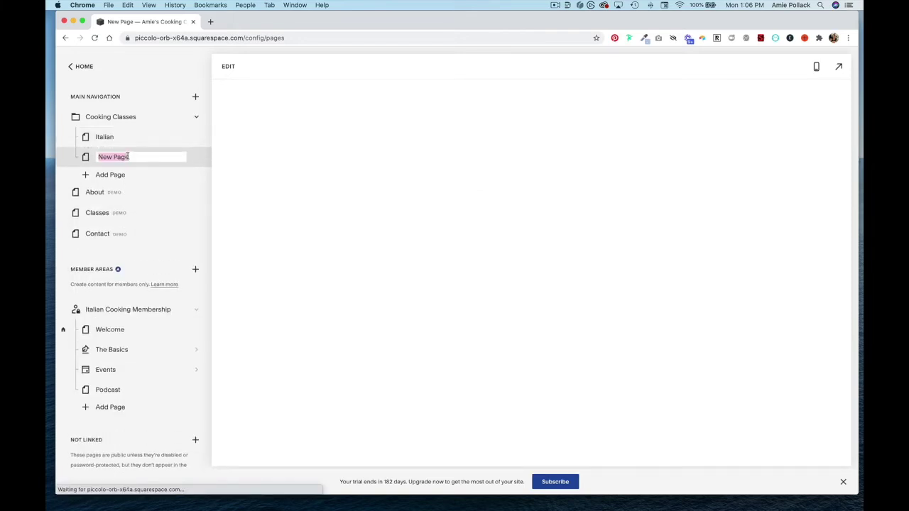
pyautogui.write('French')
pyautogui.press('Return')
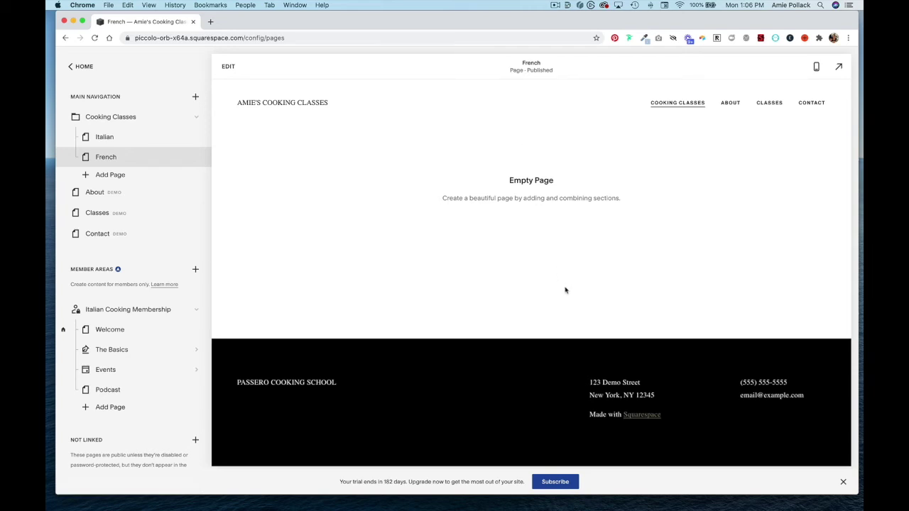
# Look through the About demo page from its introduction down to the section on class levels.
pyautogui.click(147, 195)
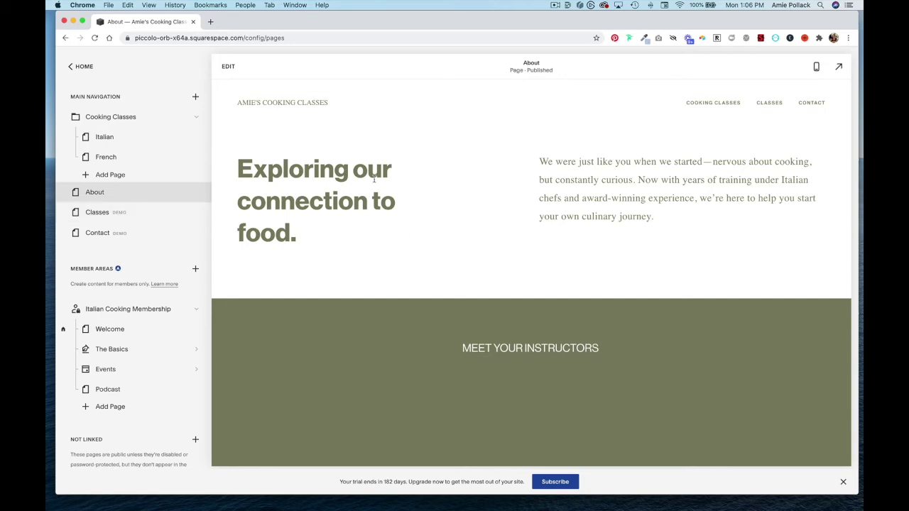
pyautogui.scroll(-2, 578, 193)
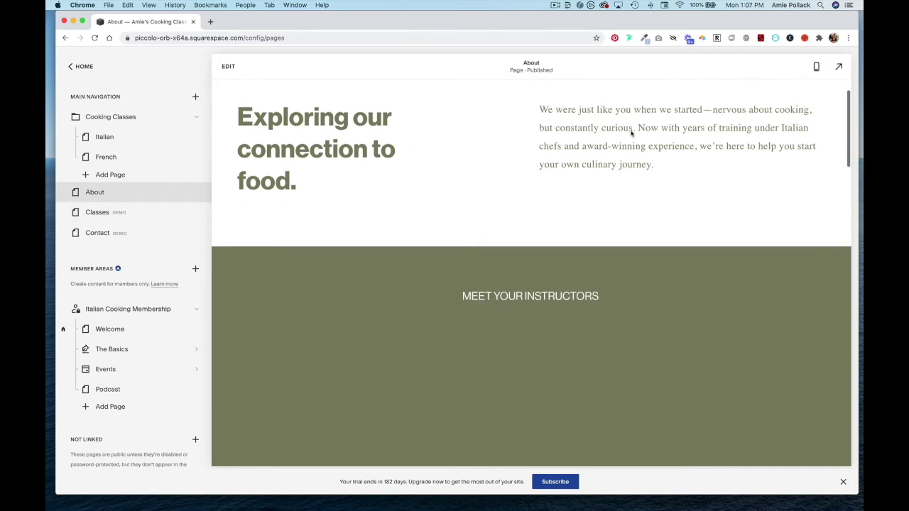
pyautogui.scroll(-8, 563, 126)
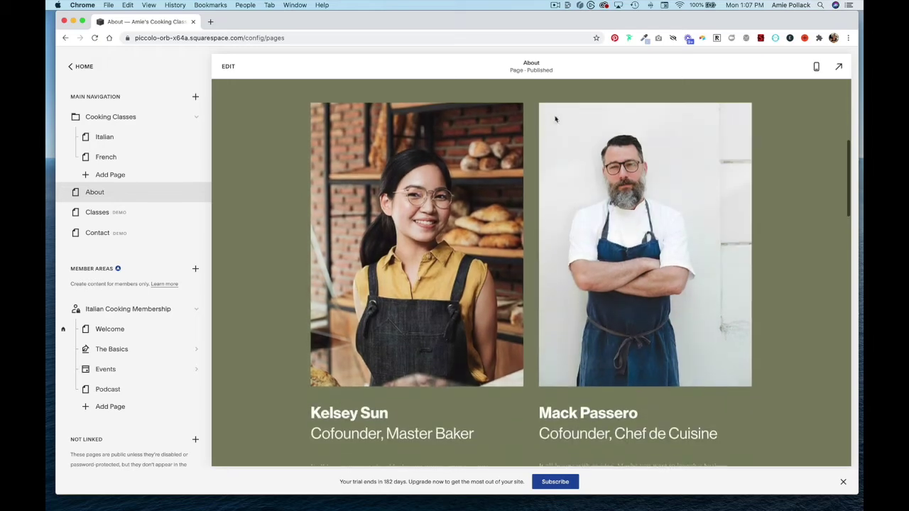
pyautogui.scroll(-10, 436, 368)
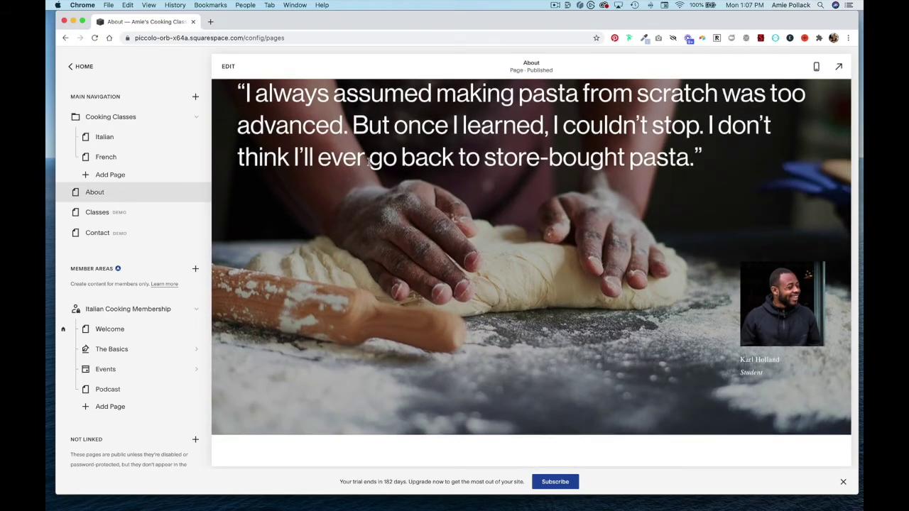
pyautogui.scroll(-8, 366, 167)
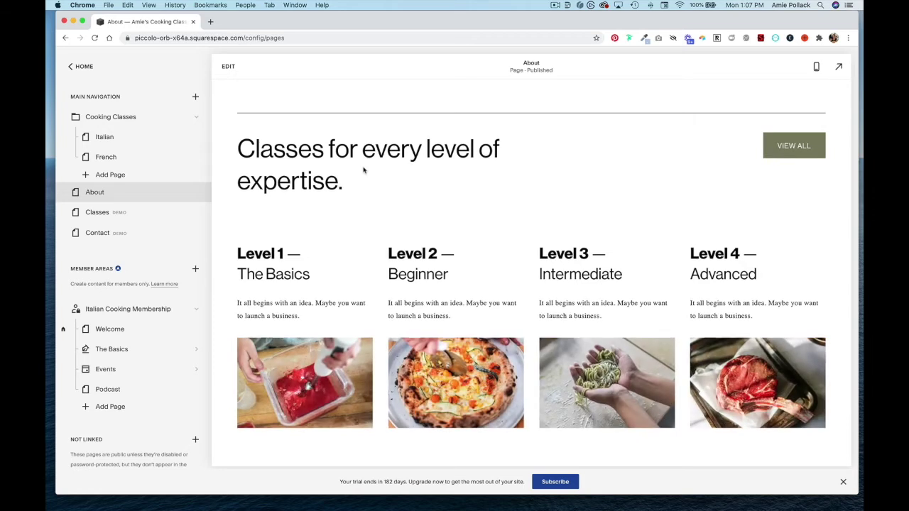
# View the Classes page and review the general page settings of the About page without changing them.
pyautogui.click(111, 214)
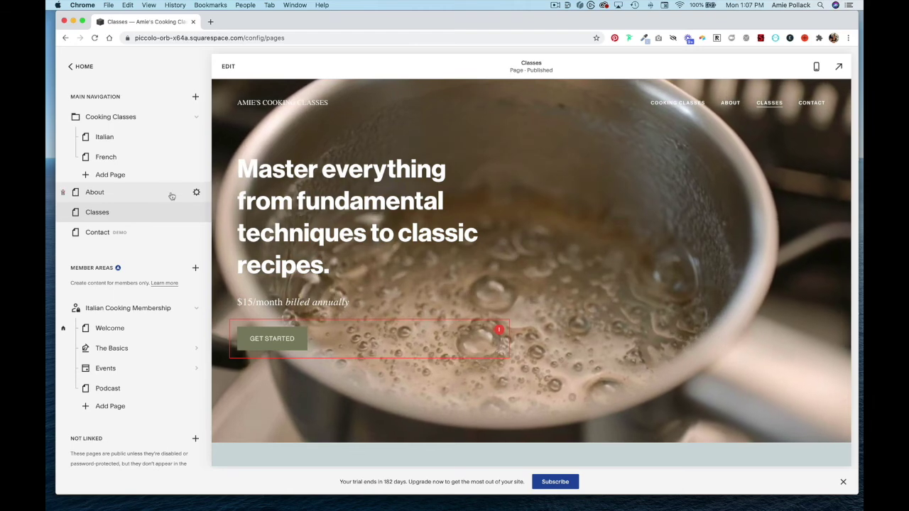
pyautogui.click(195, 193)
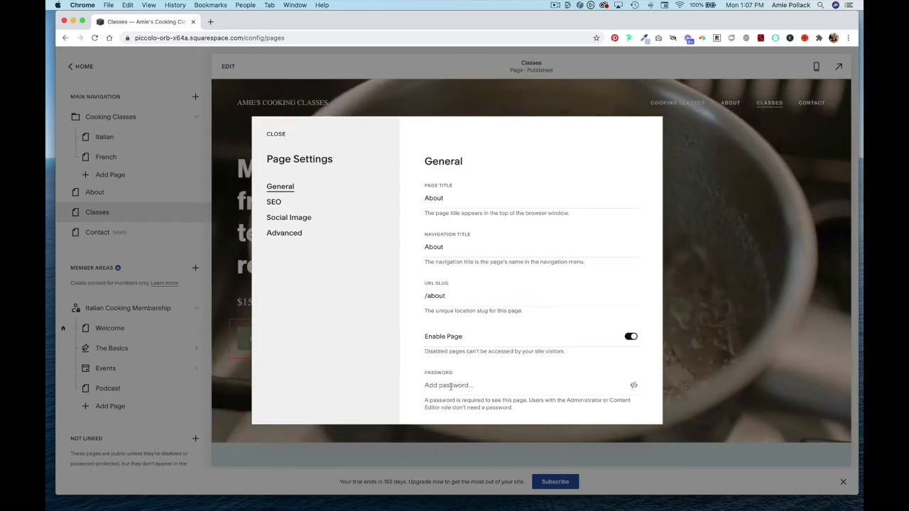
pyautogui.click(169, 239)
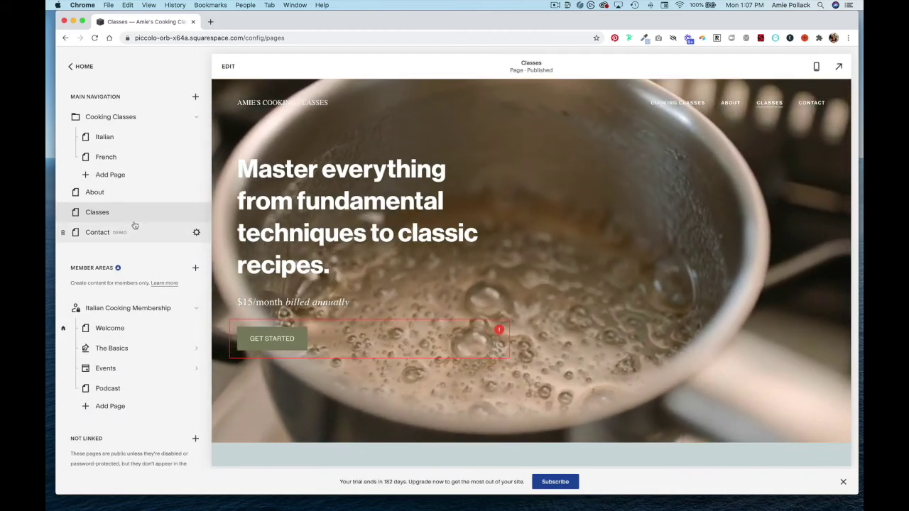
# Add a blank page named "My Store" to the Not Linked section.
pyautogui.scroll(-3, 132, 225)
pyautogui.scroll(-1, 135, 226)
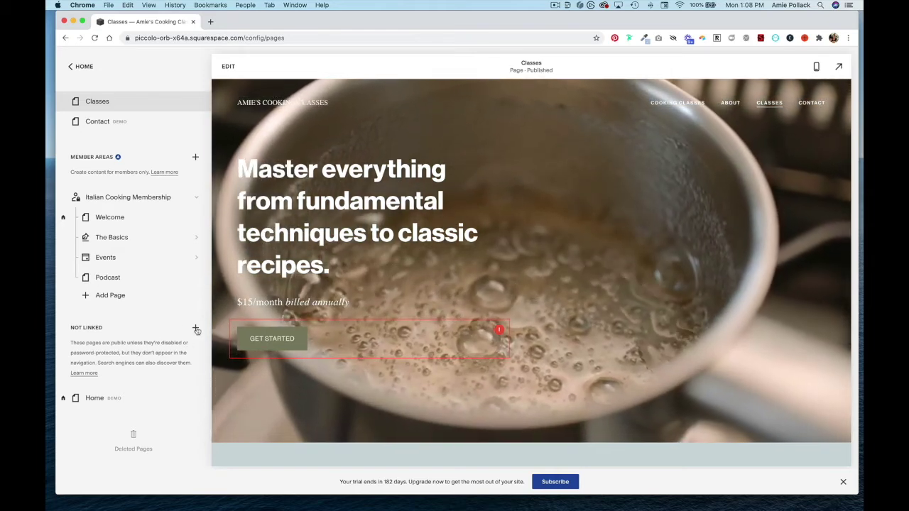
pyautogui.click(195, 328)
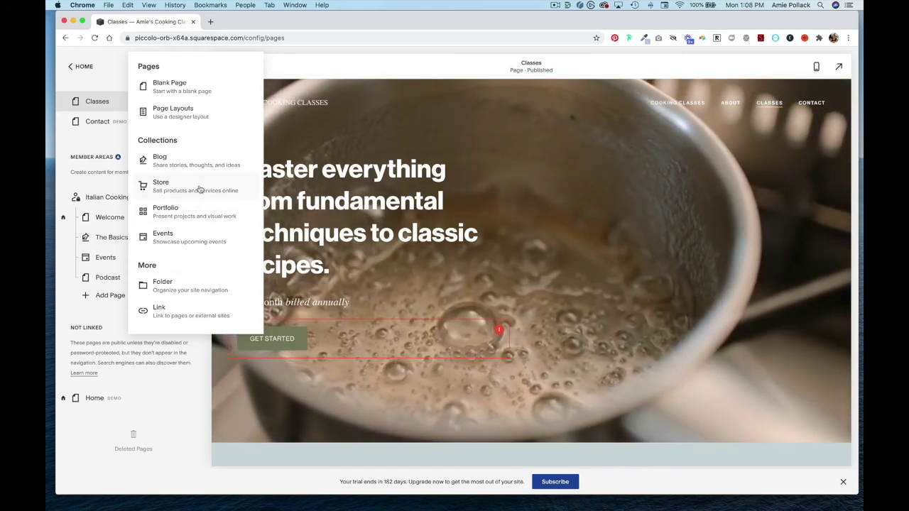
pyautogui.click(191, 329)
pyautogui.click(191, 328)
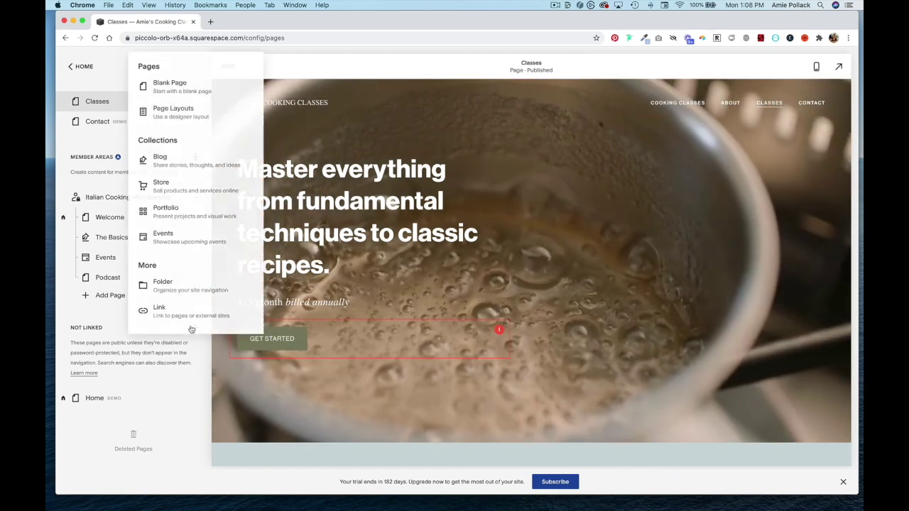
pyautogui.click(174, 87)
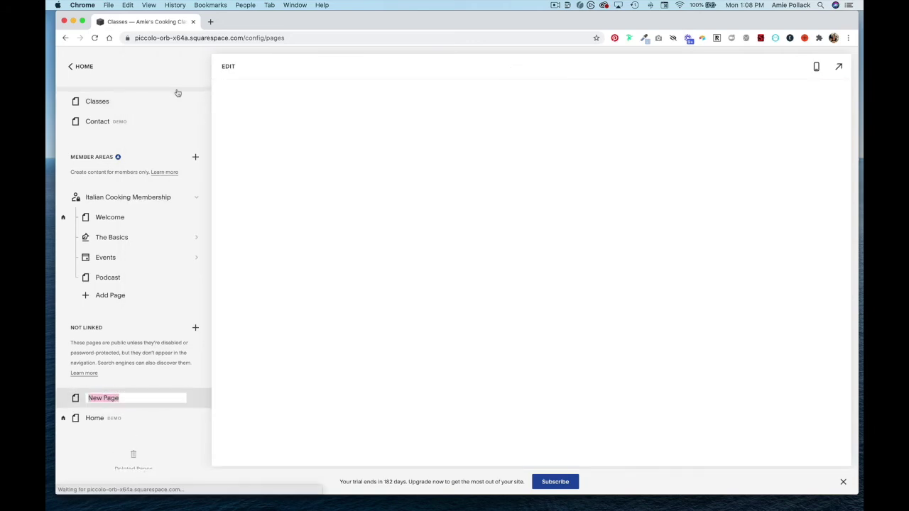
pyautogui.write('My Store')
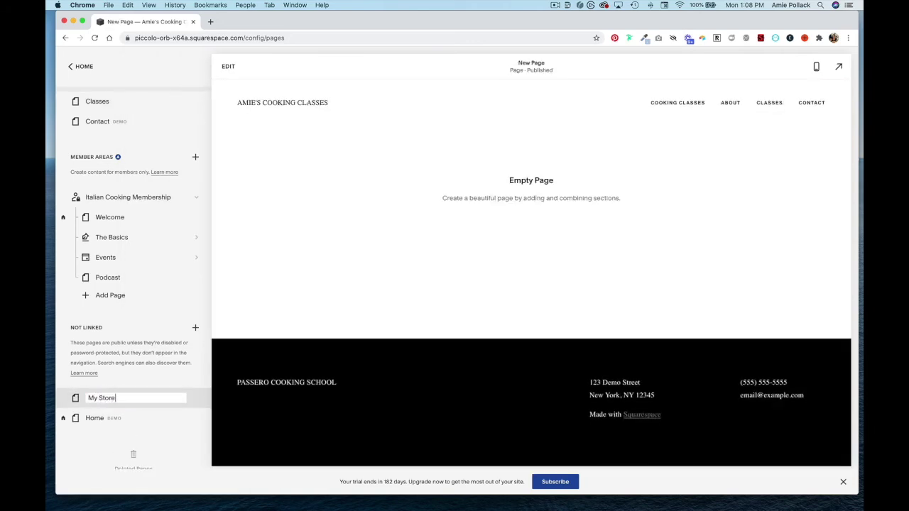
pyautogui.press('Return')
# Move the My Store page into the main navigation between About and Classes, and disable it in its page settings.
pyautogui.click(108, 402)
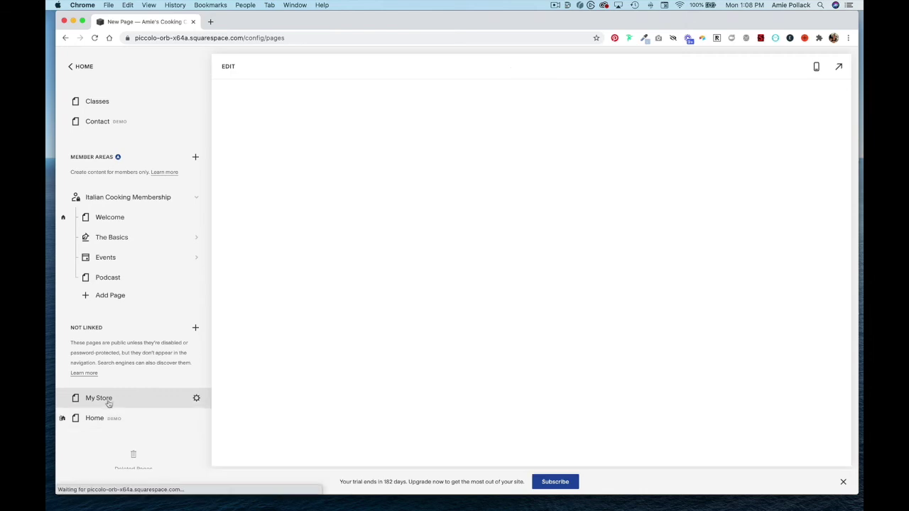
pyautogui.moveTo(107, 402); pyautogui.dragTo(129, 163)
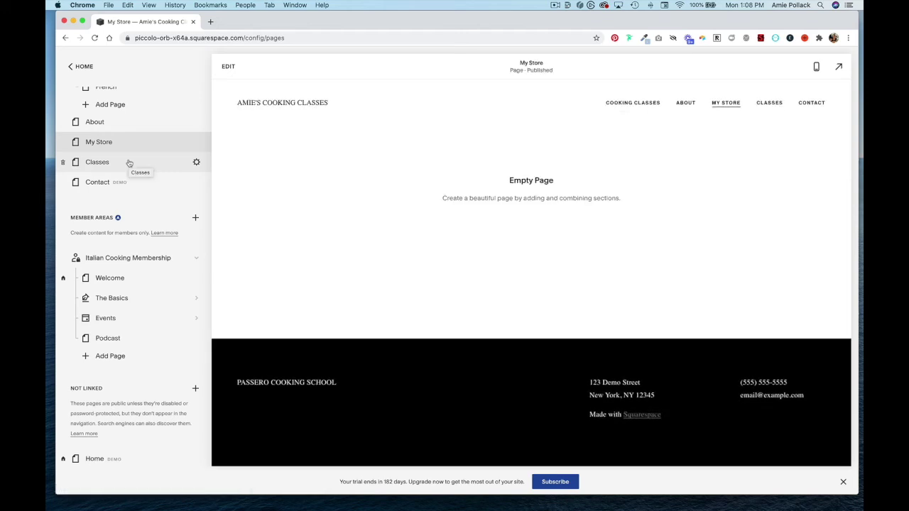
pyautogui.click(196, 142)
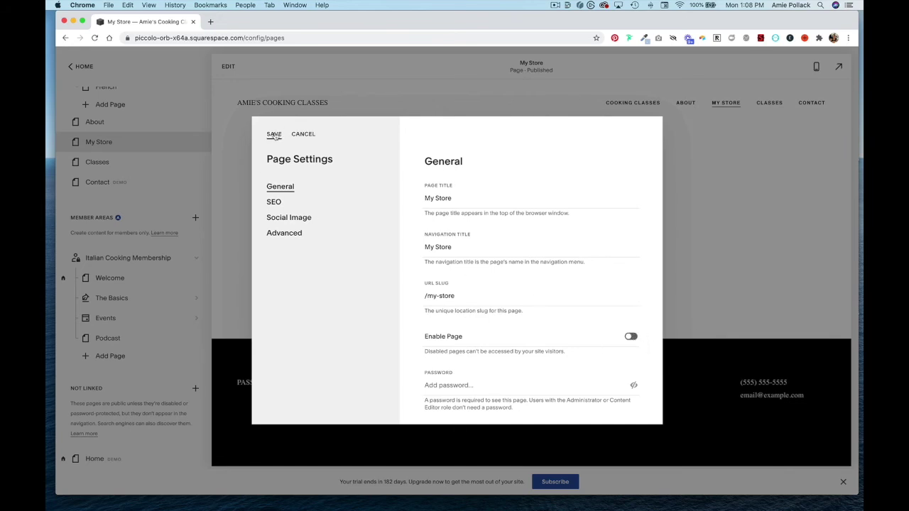
pyautogui.click(274, 134)
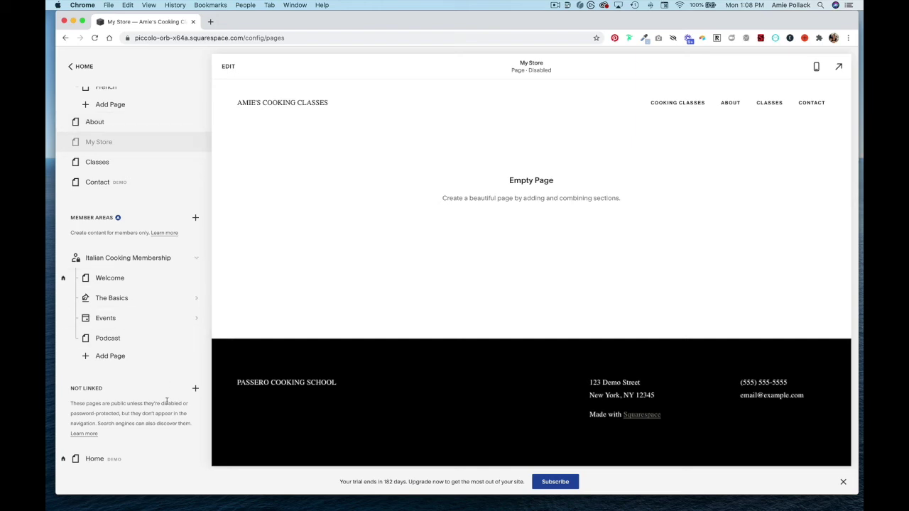
# Open the My Store page in edit mode, check the finishing options, and exit by discarding changes.
pyautogui.scroll(-2, 144, 258)
pyautogui.scroll(4, 158, 203)
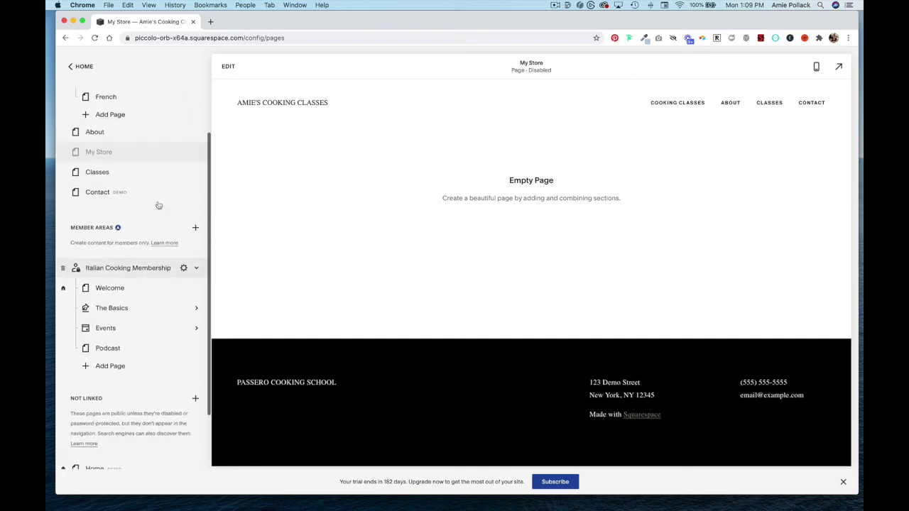
pyautogui.click(227, 71)
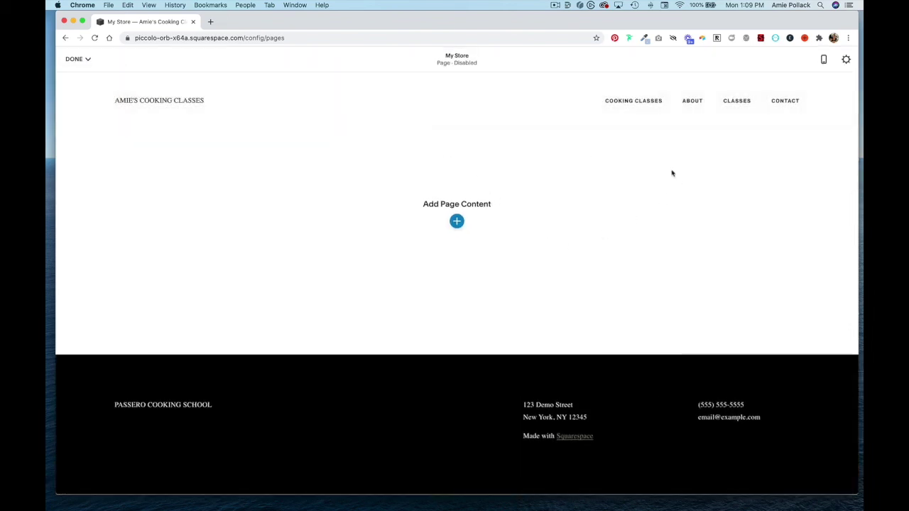
pyautogui.click(72, 60)
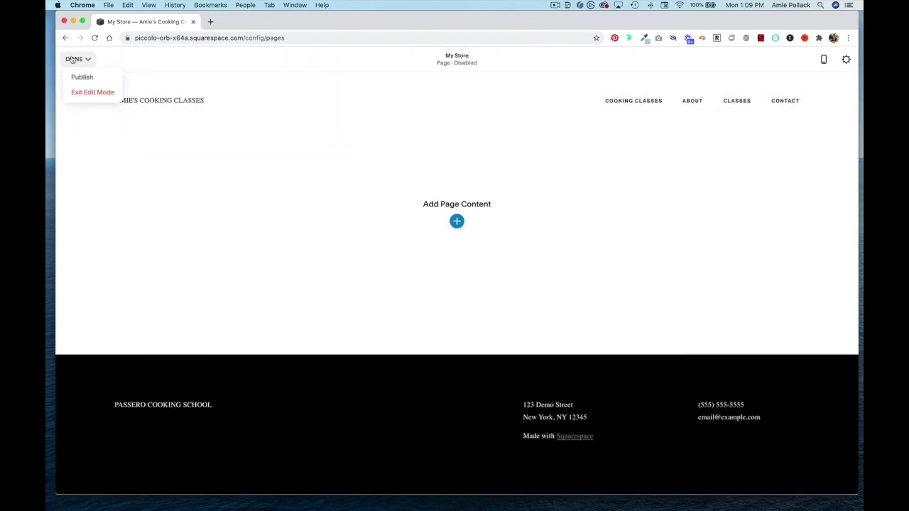
pyautogui.click(85, 94)
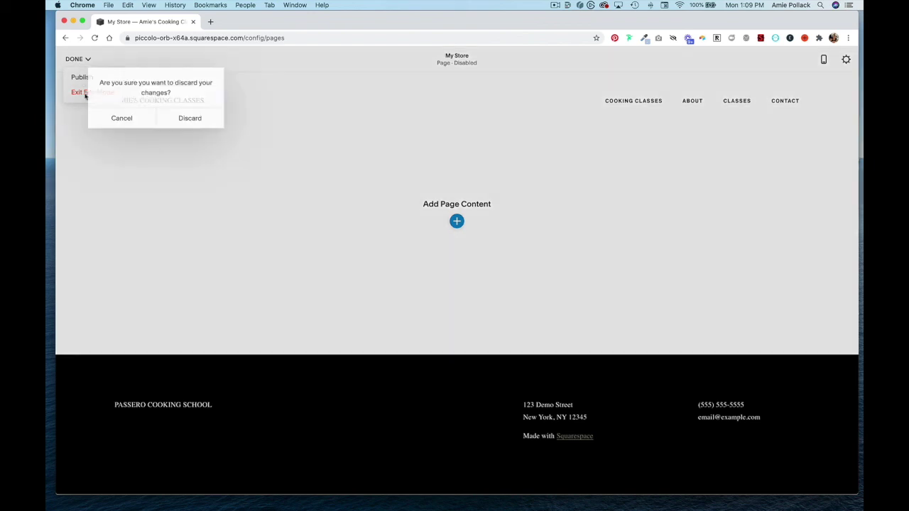
pyautogui.click(191, 114)
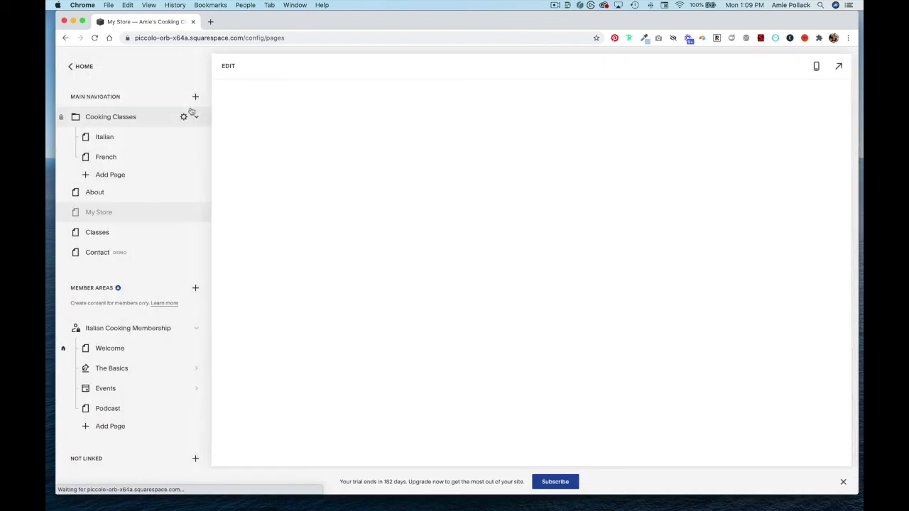
# Look over the site's home menu and return to the list of pages.
pyautogui.click(77, 70)
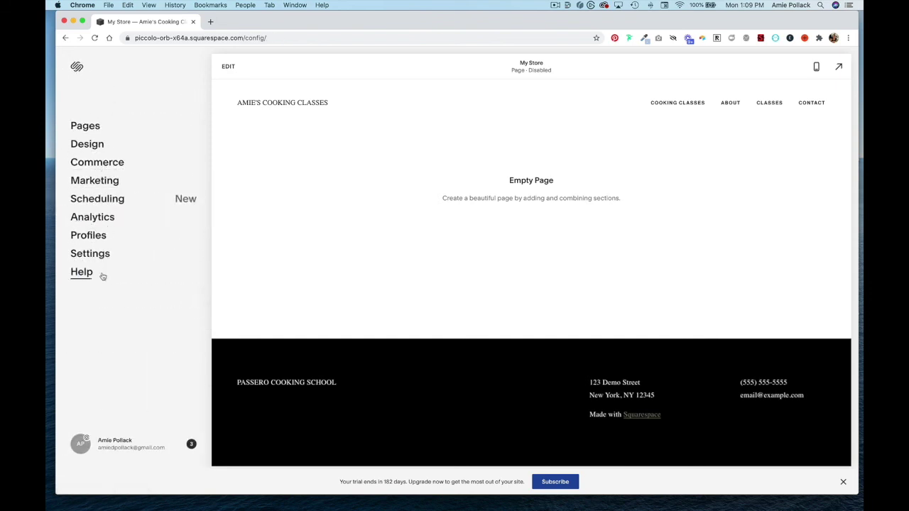
pyautogui.click(84, 127)
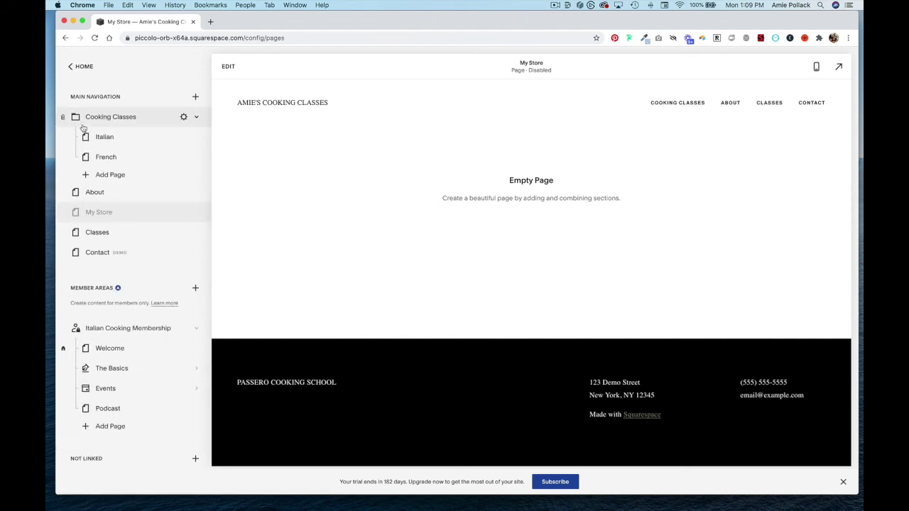